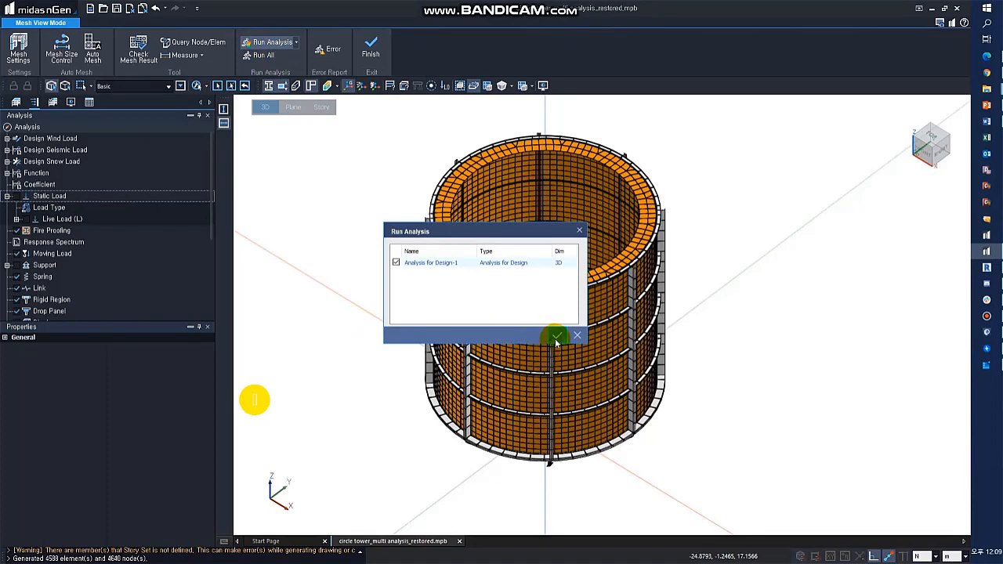
Step: Run Analysis for Design-1 and display the LIVE LOAD Displacement-XYZ contour on the deformed shape
left_click(556, 337)
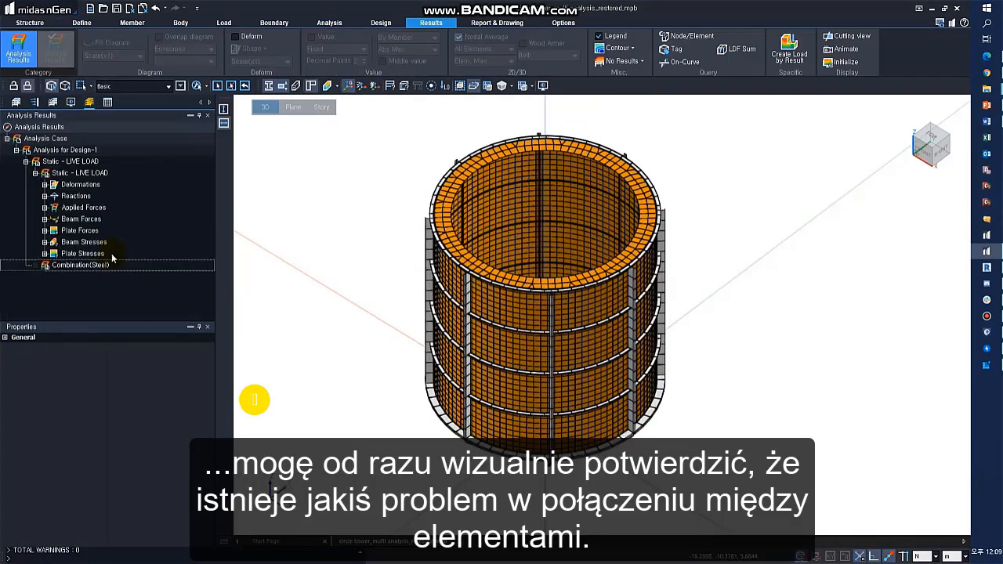
double_click(104, 184)
double_click(97, 196)
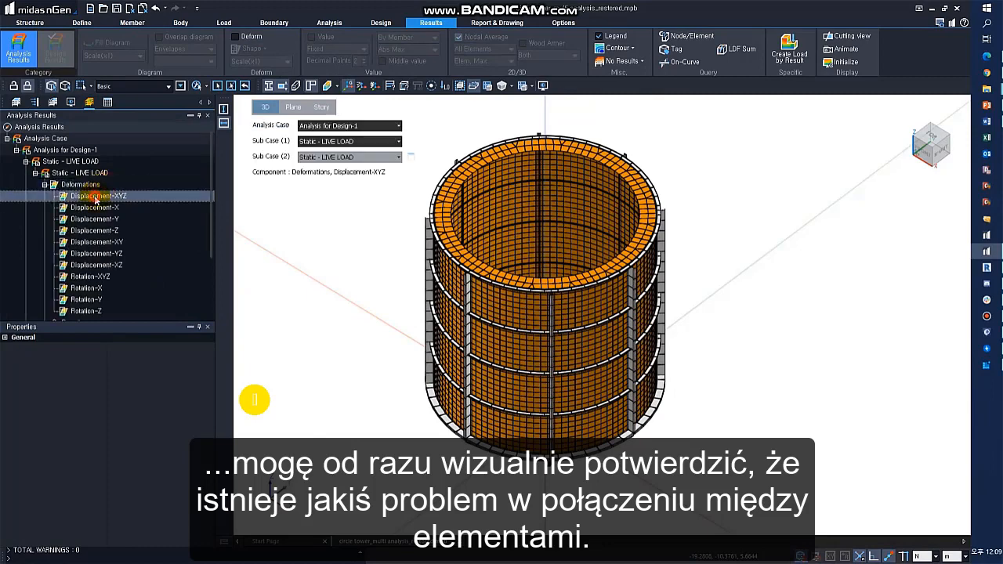
left_click(234, 36)
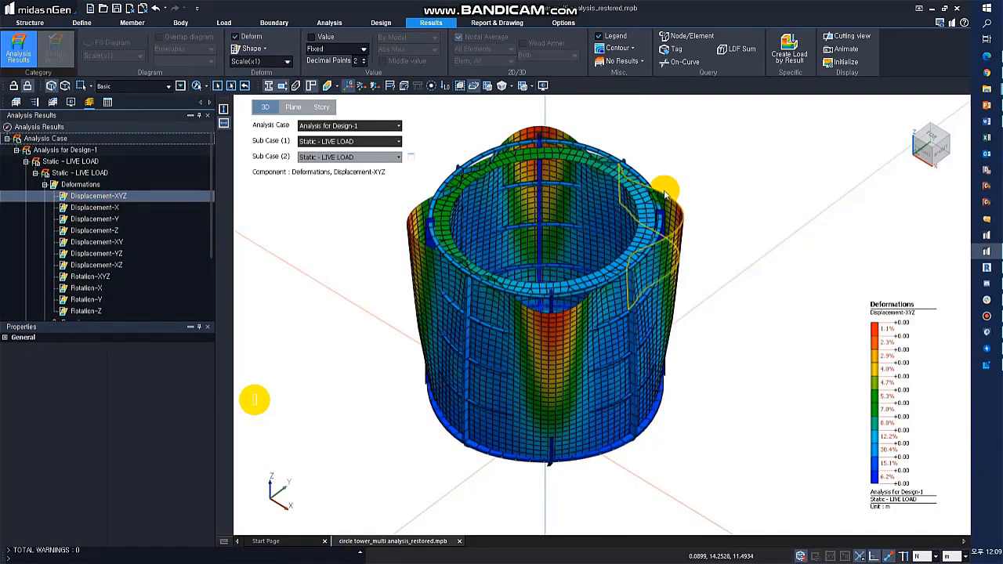
Step: In mesh view mode, check all members for unconnected mesh and highlight the Shell-26 / Shell-30 pair
left_click(329, 23)
left_click(478, 55)
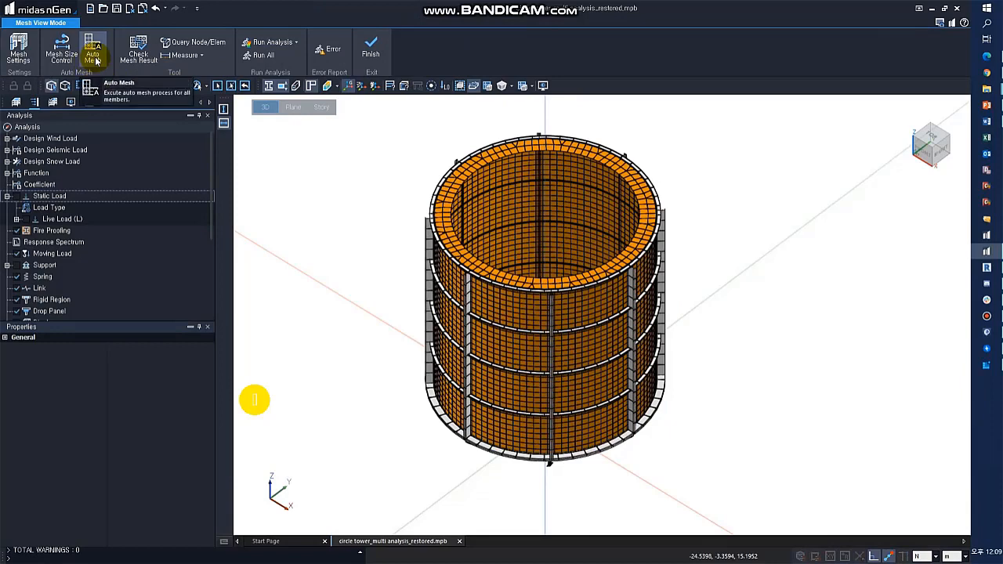
left_click(138, 50)
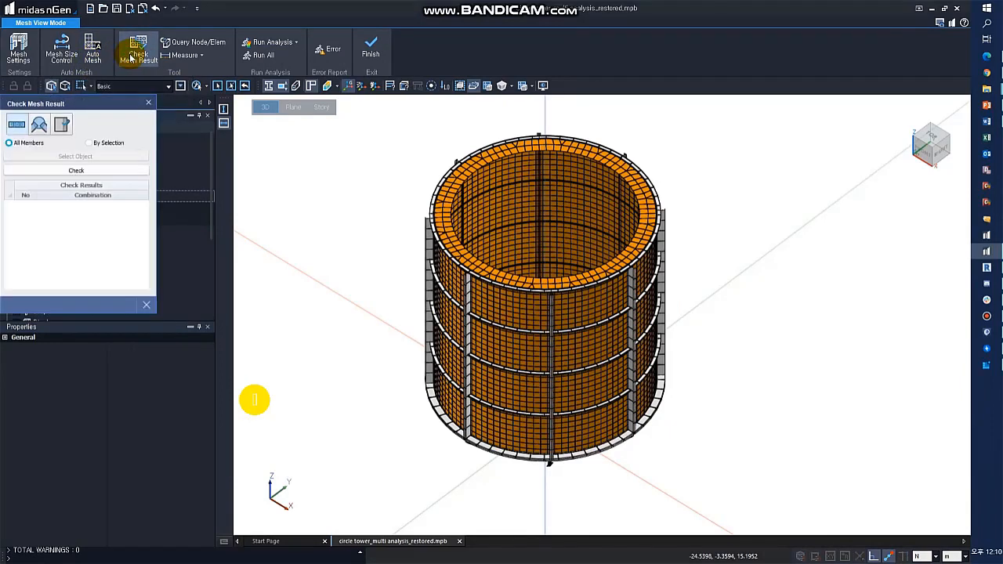
left_click(36, 169)
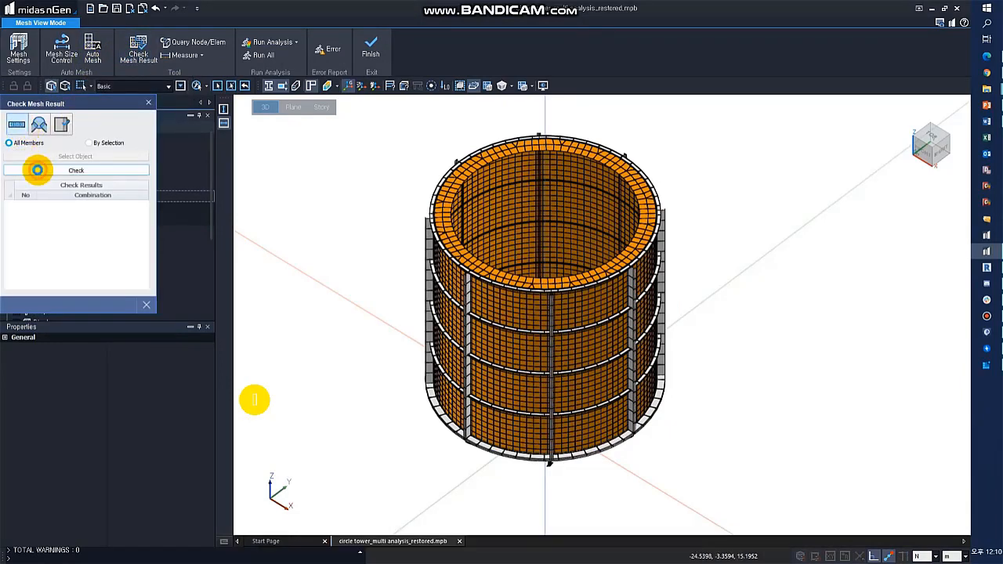
left_click(78, 206)
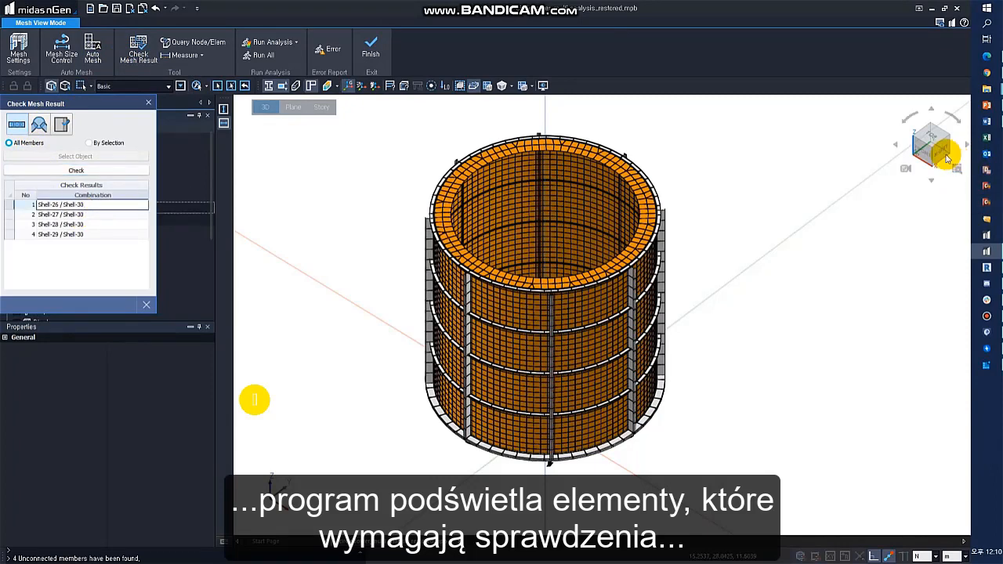
Step: Examine the Shell-27 and Shell-28 pairs with Shell-30 where the tank wall meets the top ring, and close the mesh check
left_click(940, 151)
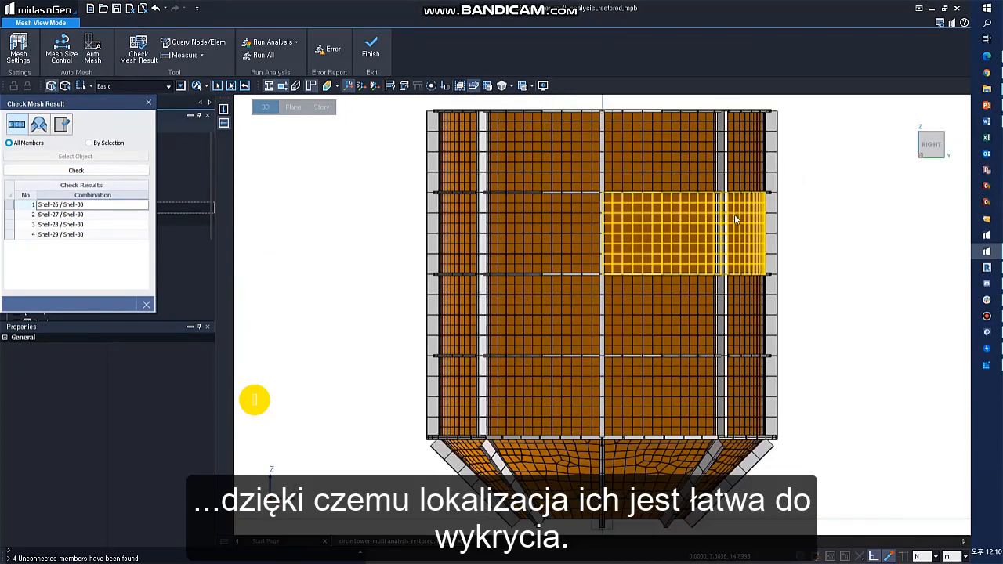
left_click(98, 213)
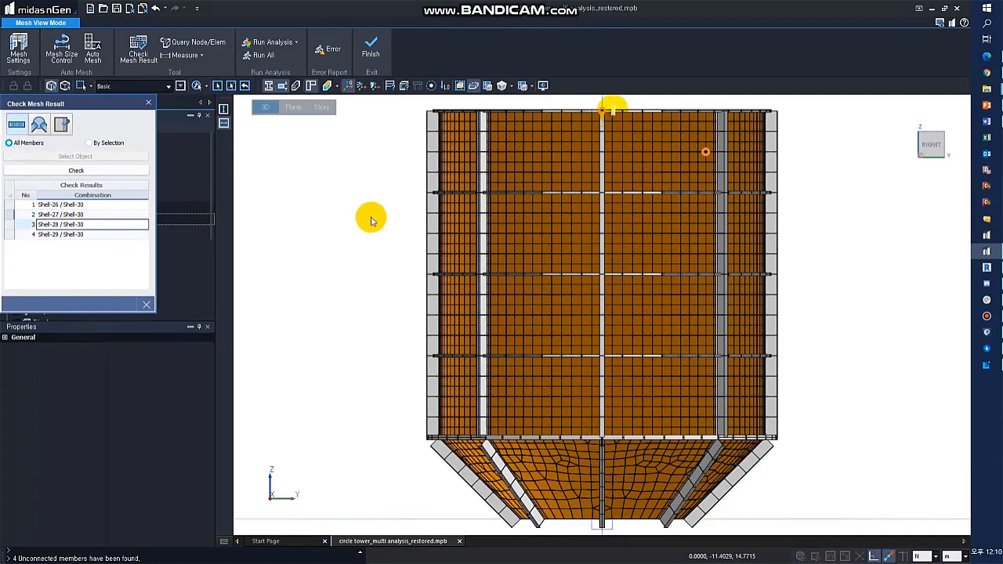
middle_click_drag(374, 216, 666, 317, "ctrl")
left_click(670, 313)
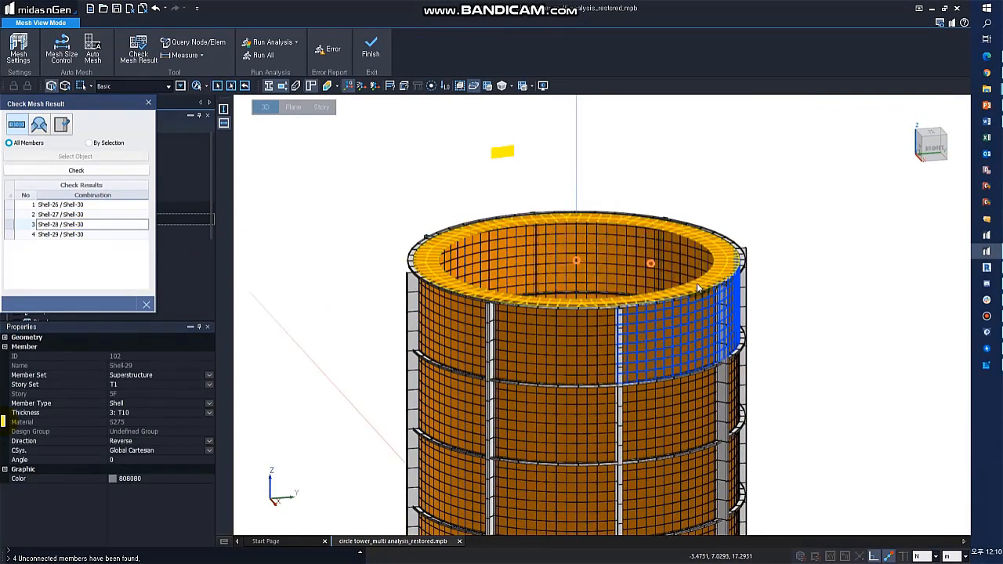
left_click(697, 284)
key("Escape")
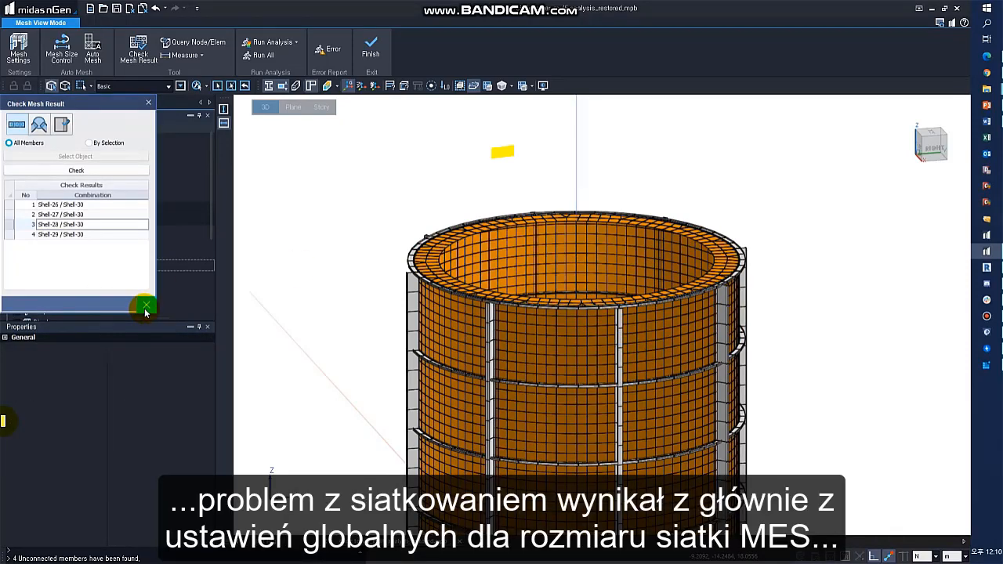
left_click(145, 309)
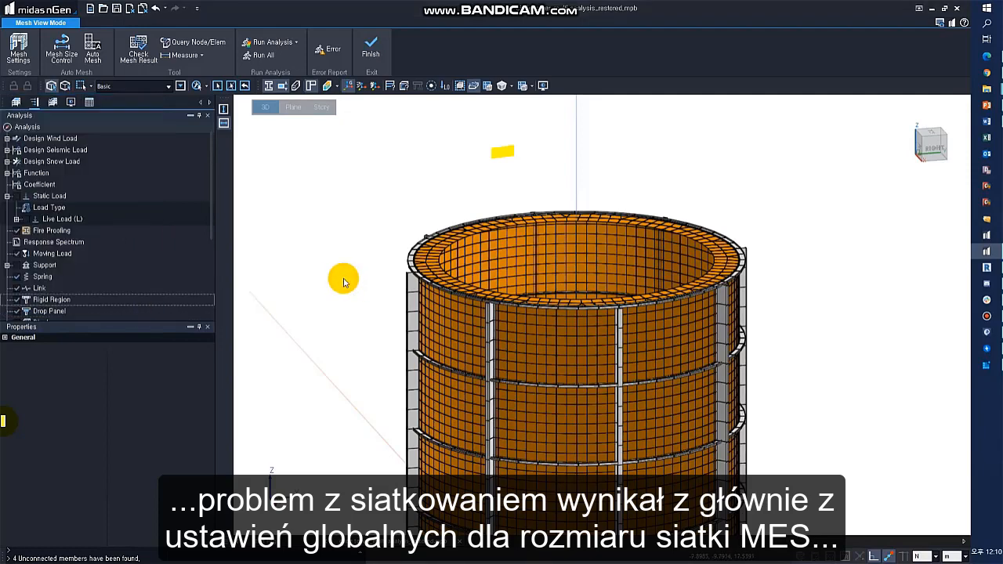
Step: Leave mesh view mode and set the default 2D mesh length to 1 m in the analysis settings, accepting deletion of the results
left_click(371, 45)
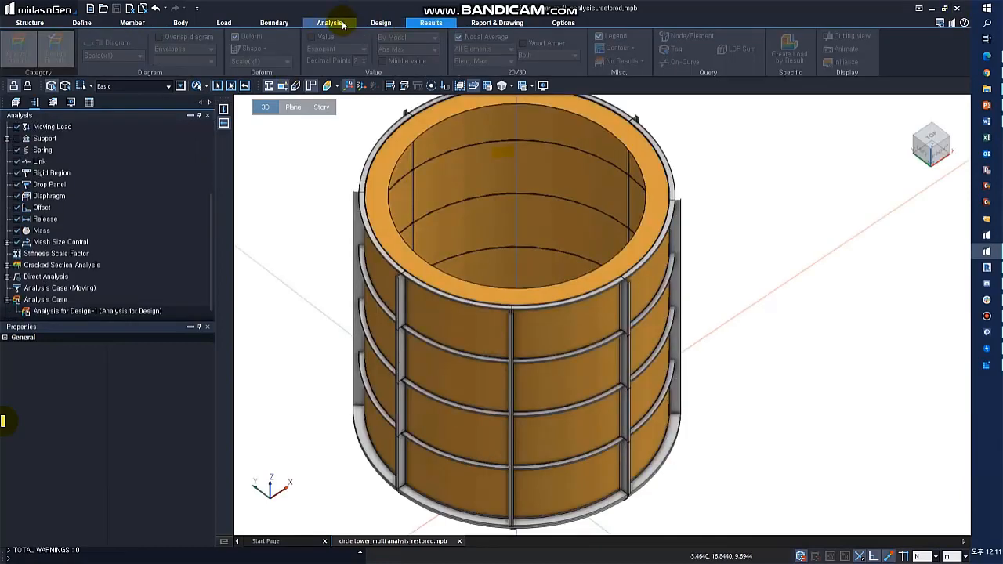
left_click(340, 24)
left_click(19, 53)
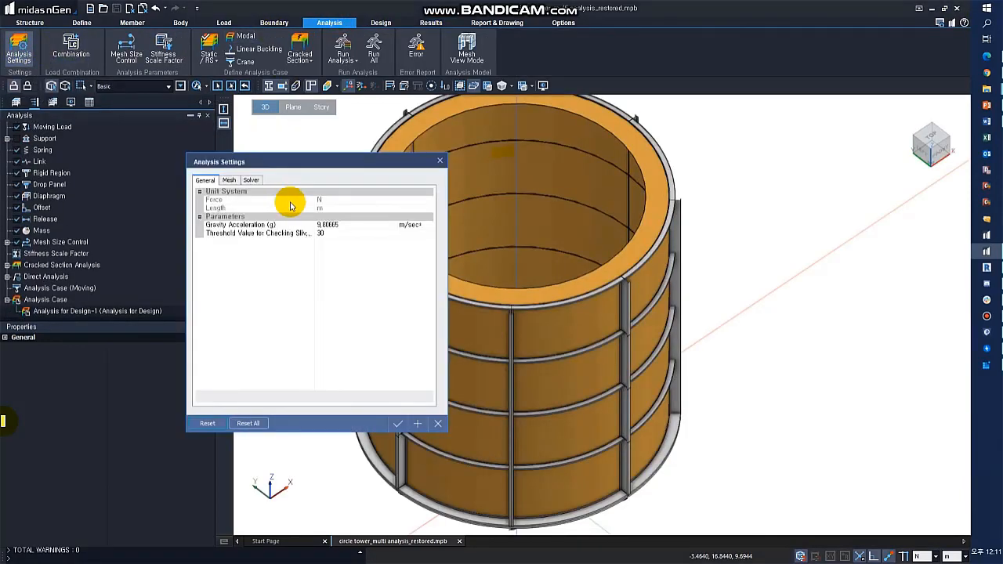
left_click(227, 180)
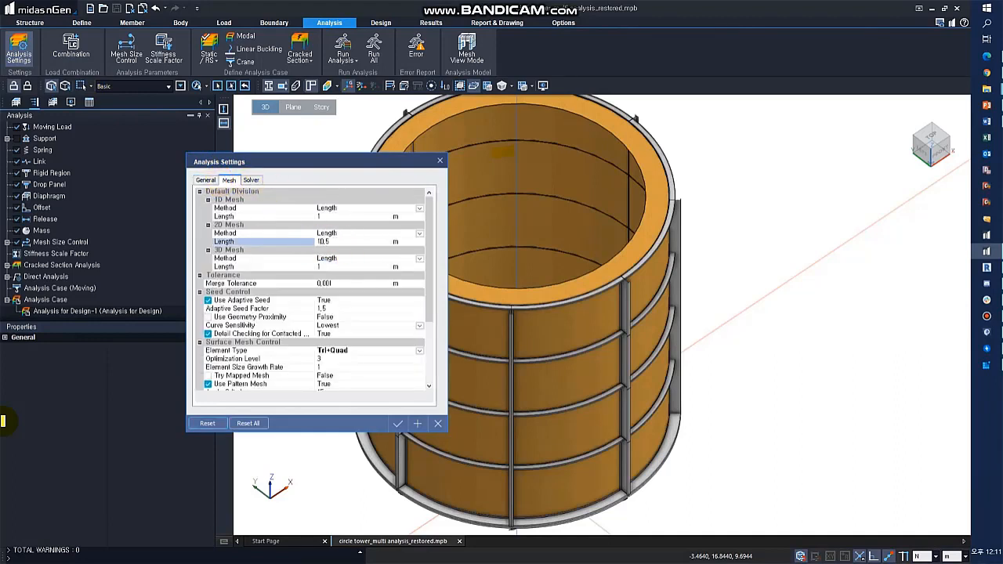
left_click(398, 423)
left_click(336, 318)
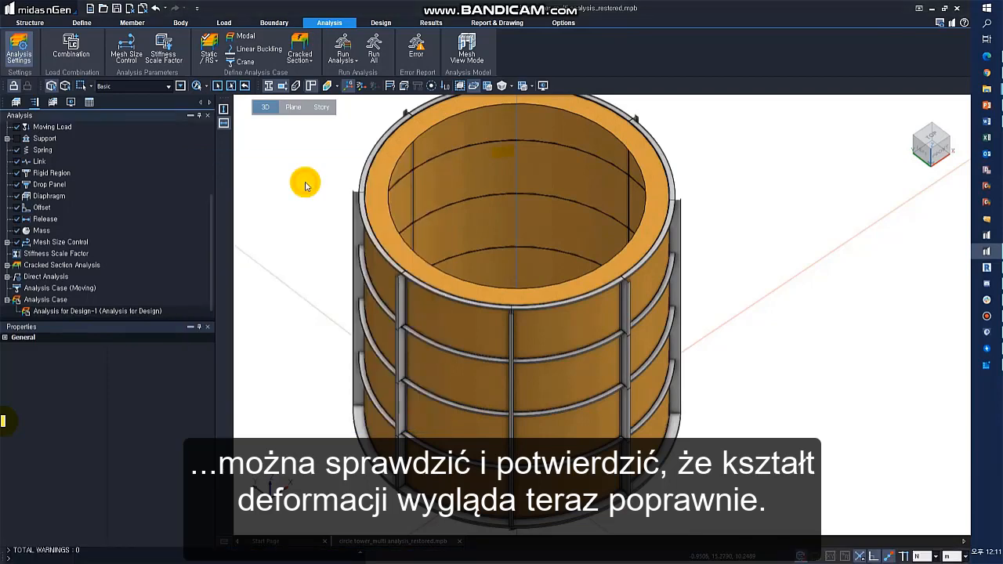
Step: Rerun the analysis and display the deformed shape with the LIVE LOAD Displacement-XYZ contour to review the tank wall
key("F5")
key("Return")
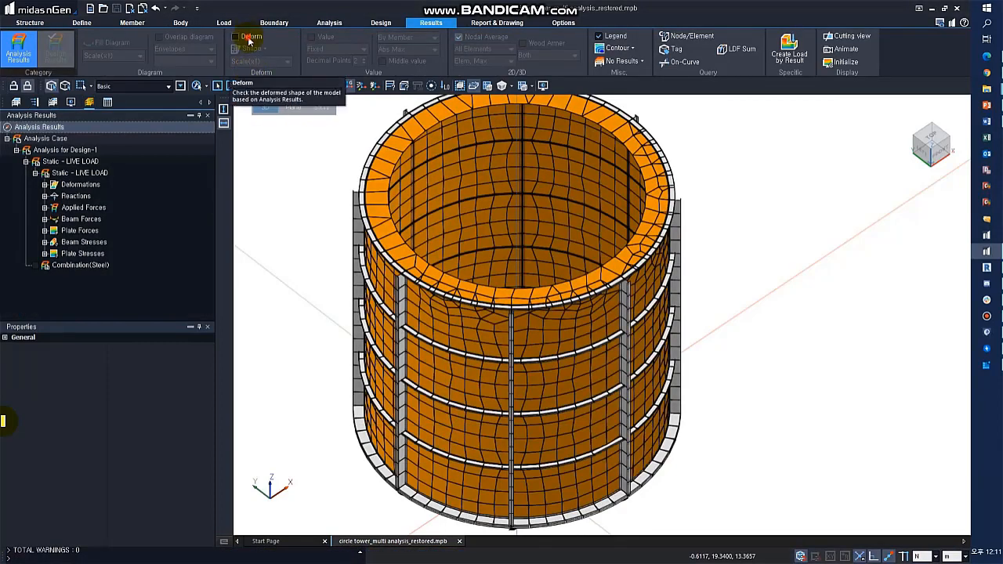
left_click(249, 38)
double_click(79, 185)
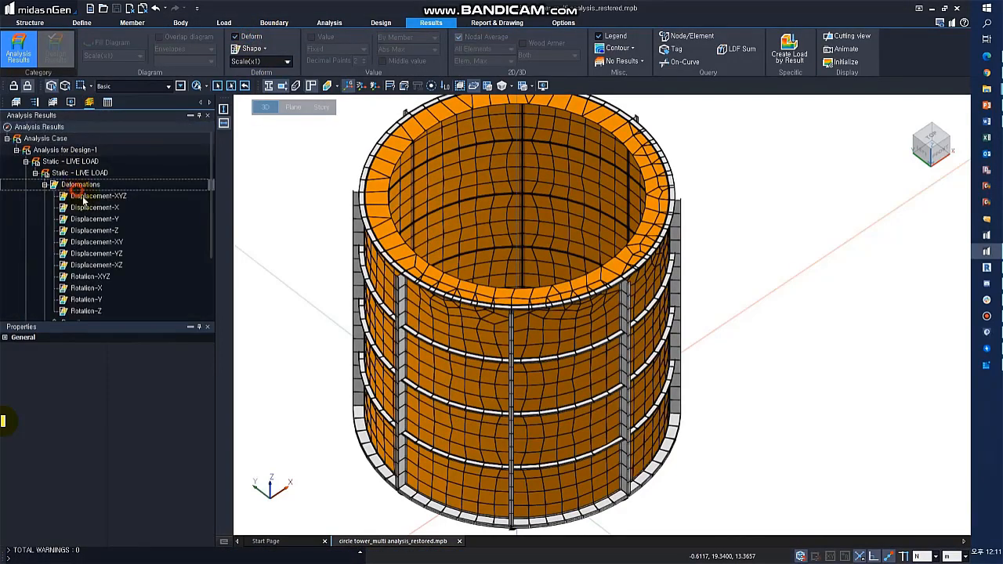
left_click(94, 196)
mouse_move(267, 286)
middle_mouse_down()
mouse_move(324, 306)
mouse_move(425, 144)
mouse_move(381, 280)
mouse_move(343, 261)
mouse_move(405, 284)
mouse_move(432, 241)
mouse_move(522, 306)
mouse_move(536, 353)
middle_mouse_up()
left_click(238, 211)
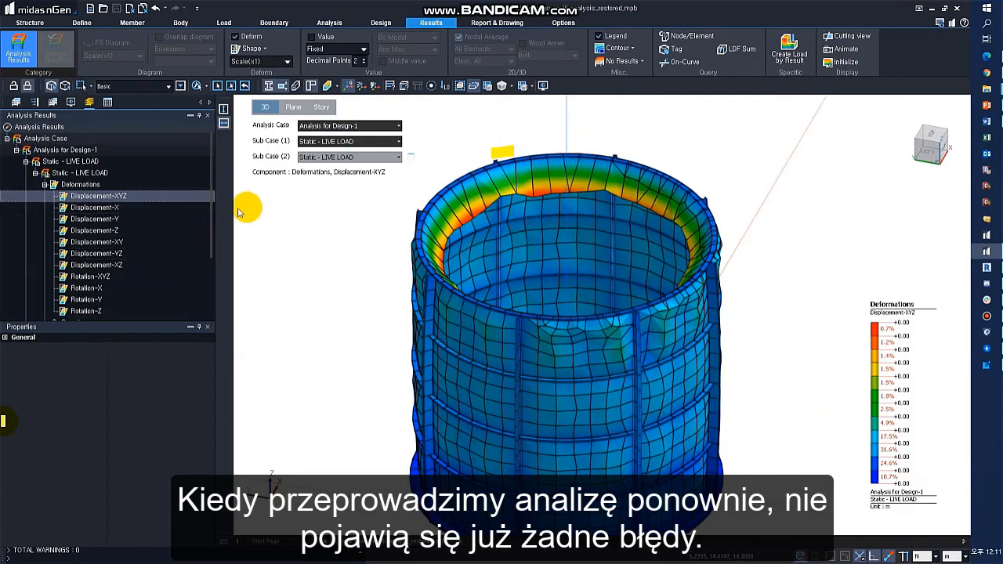
Step: Return to mesh view mode and check the new mesh of all members for unconnected members
left_click(330, 23)
left_click(468, 49)
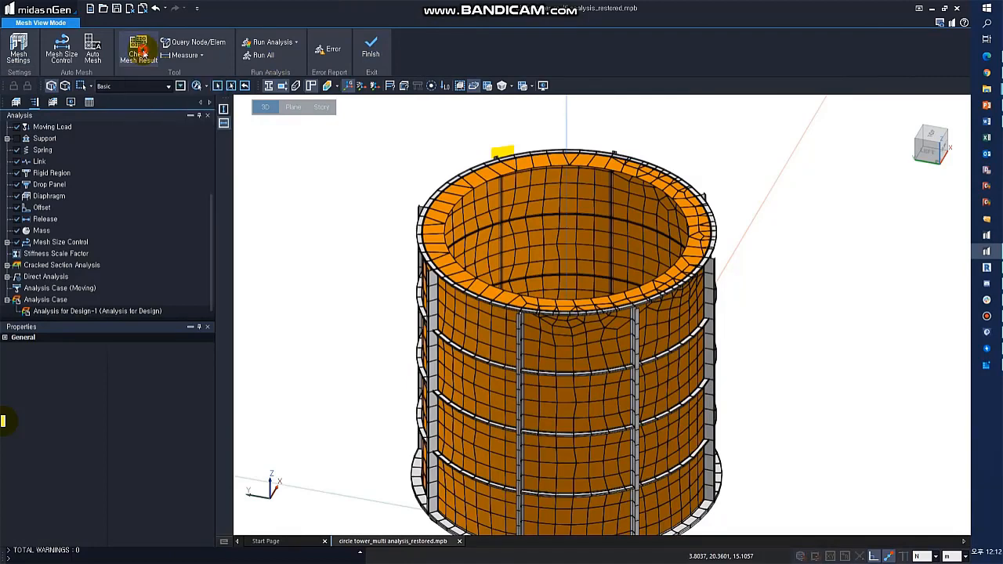
left_click(141, 52)
left_click(69, 173)
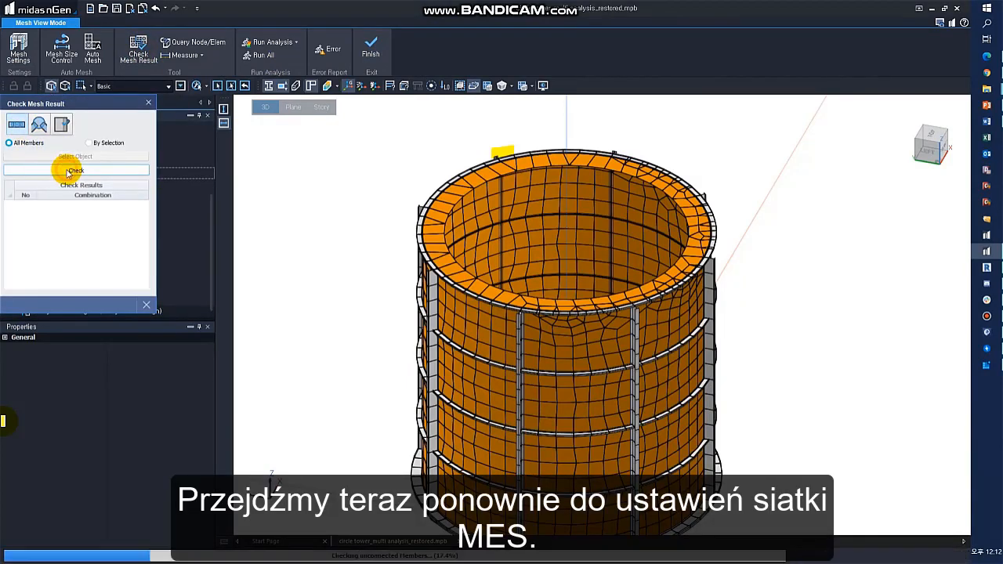
left_click(148, 102)
Step: Set the default 2D and 1D mesh lengths to 0.5 m, accept deletion of the results and auto-mesh the model
left_click(17, 52)
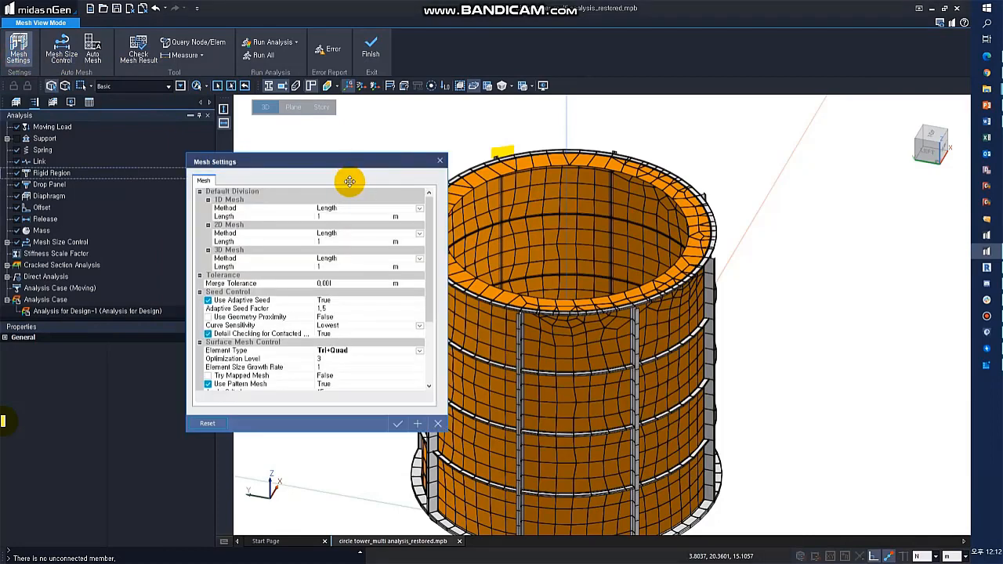
left_click(352, 242)
type(".9")
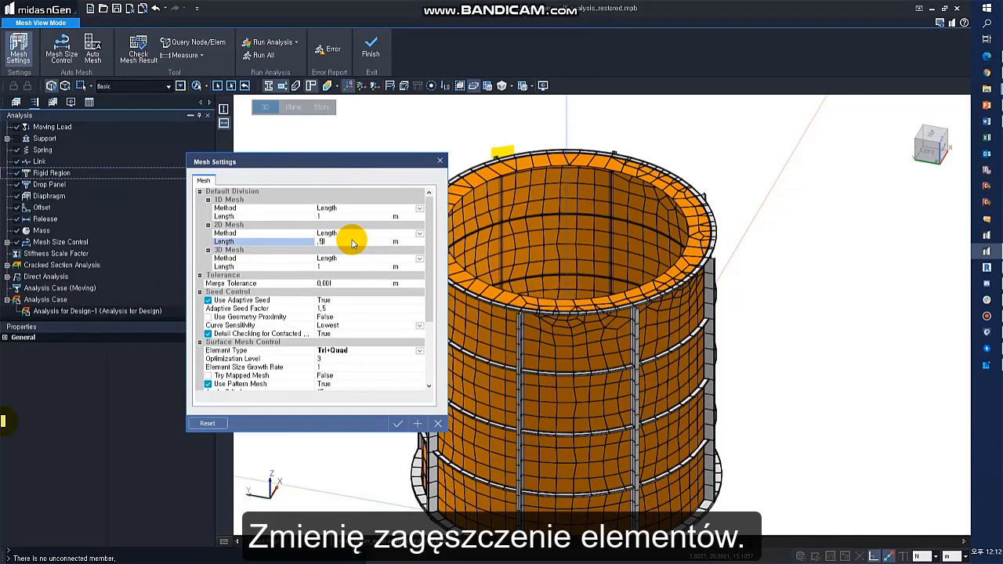
key("BackSpace")
type("5")
left_click(353, 219)
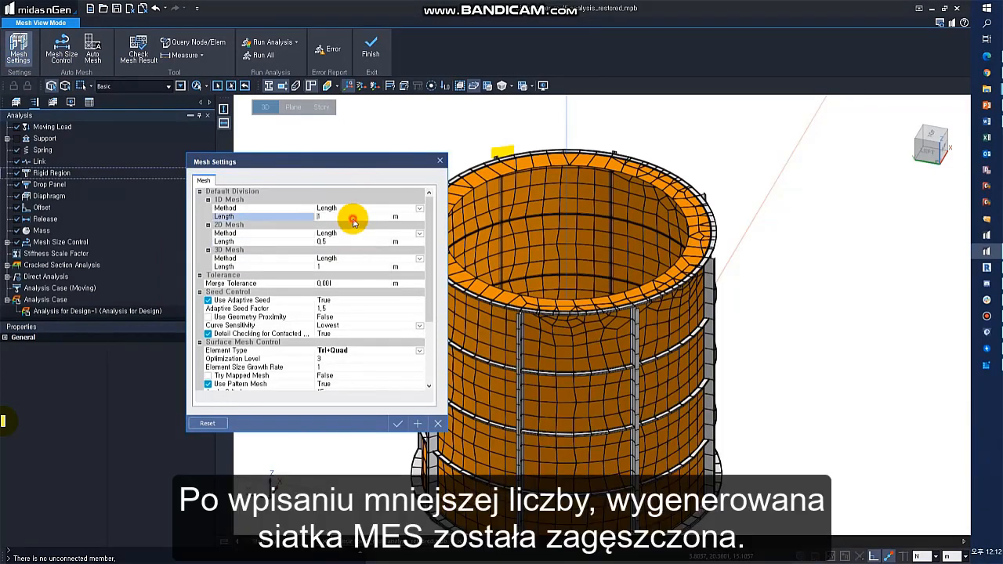
type(",9")
key("BackSpace")
type("5")
left_click(399, 424)
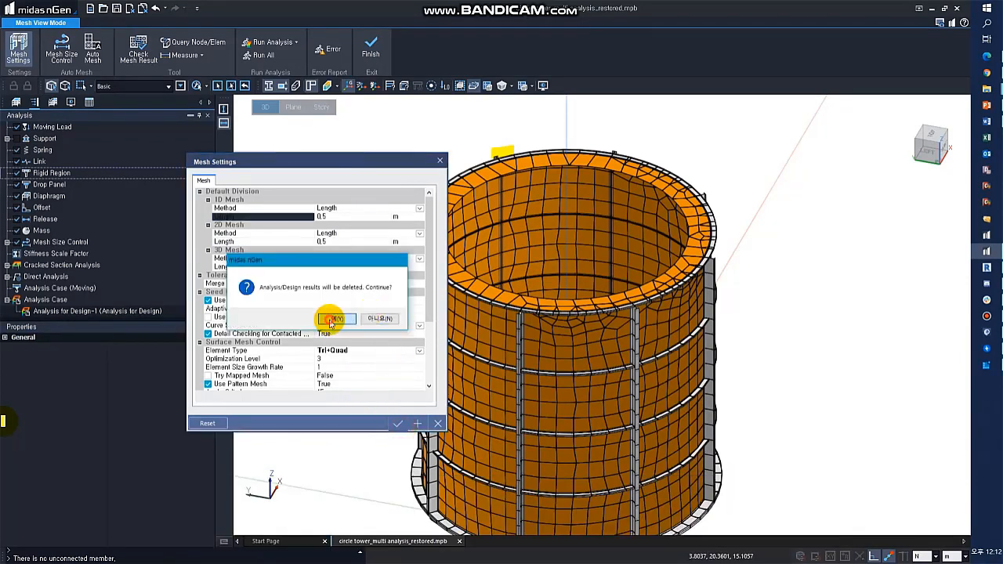
left_click(327, 317)
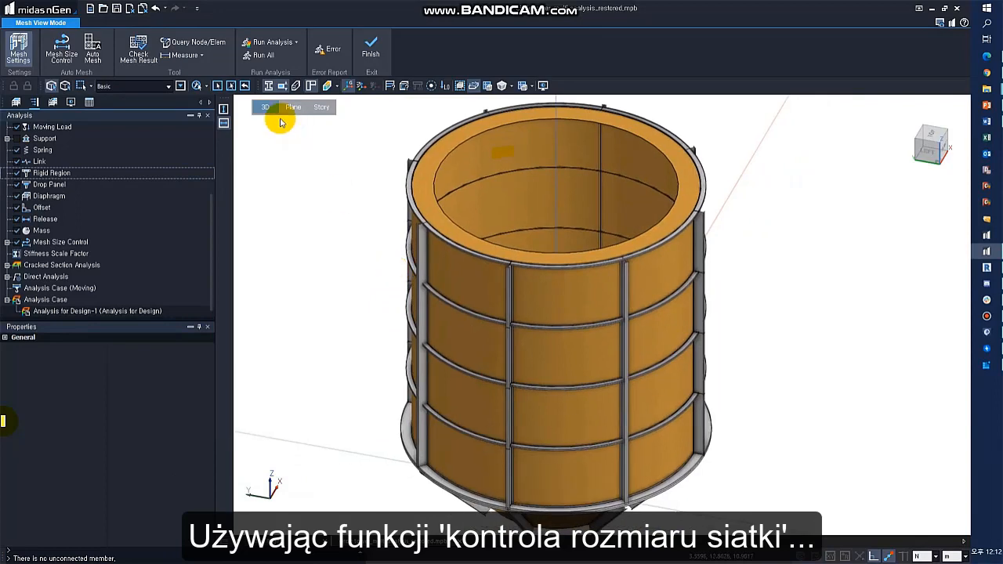
left_click(94, 47)
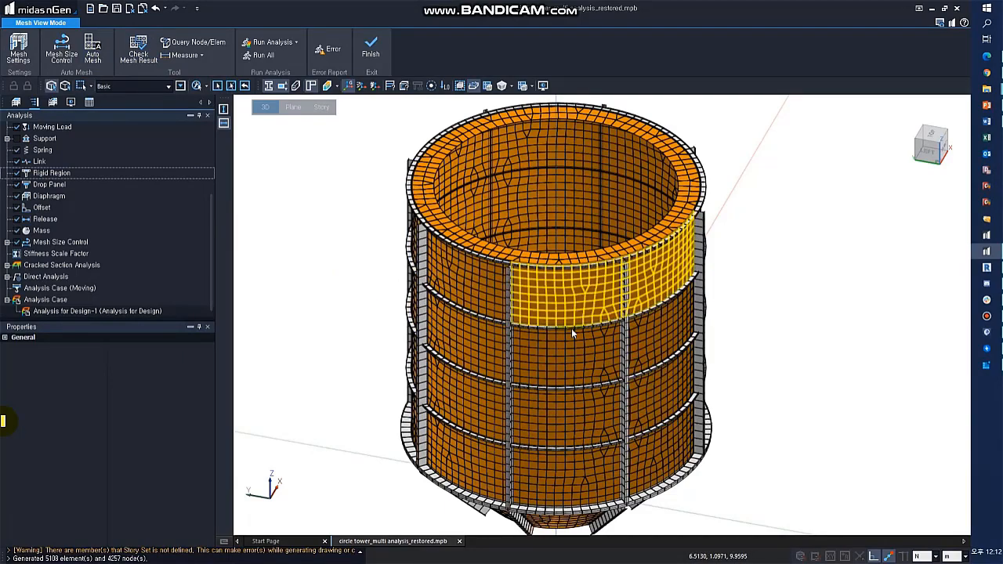
Step: Add a surface mesh size control with a length of 0.3 m to the front conical hopper shell and auto-mesh the model again
middle_click_drag(589, 422, 571, 296)
left_click(543, 471)
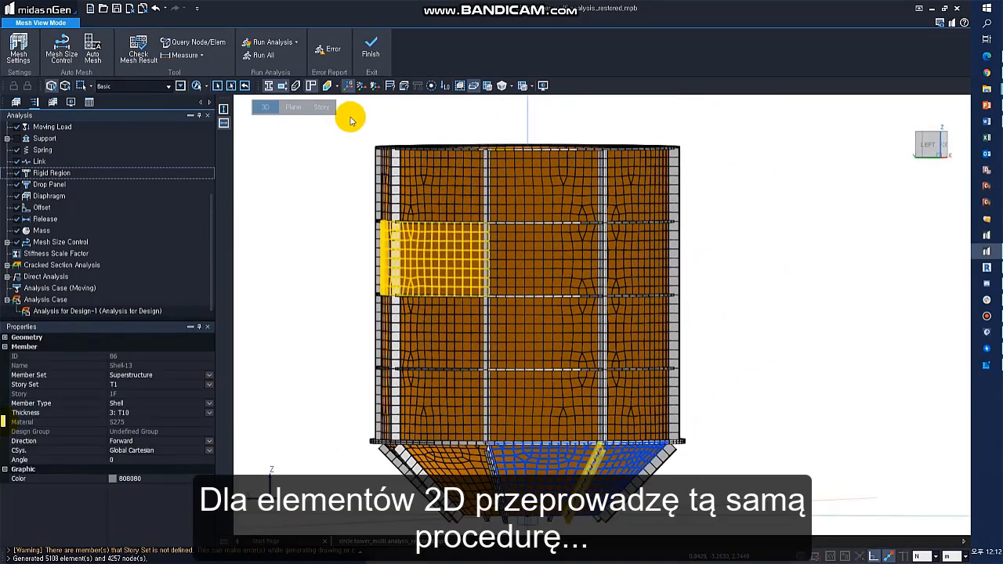
left_click(56, 52)
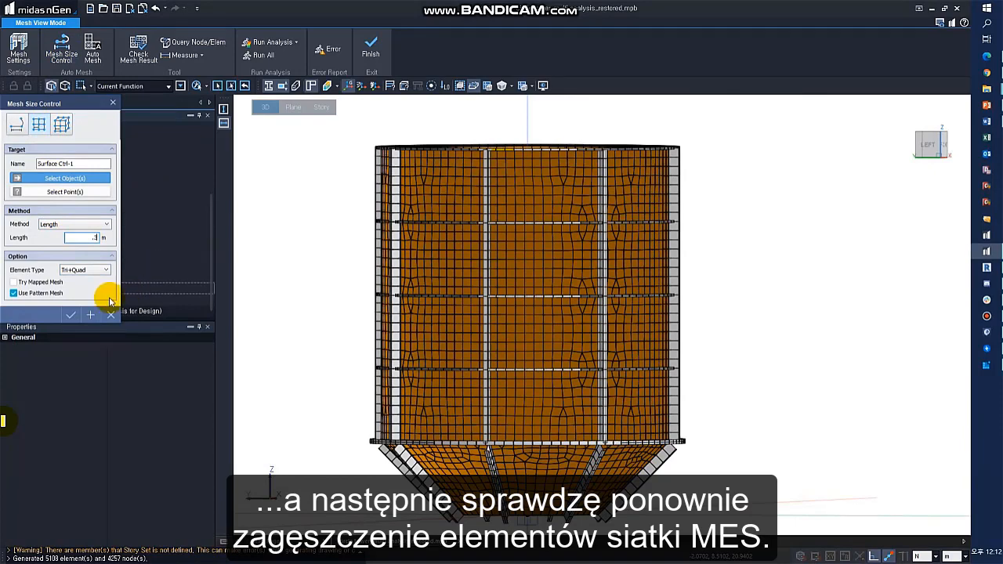
left_click(541, 470)
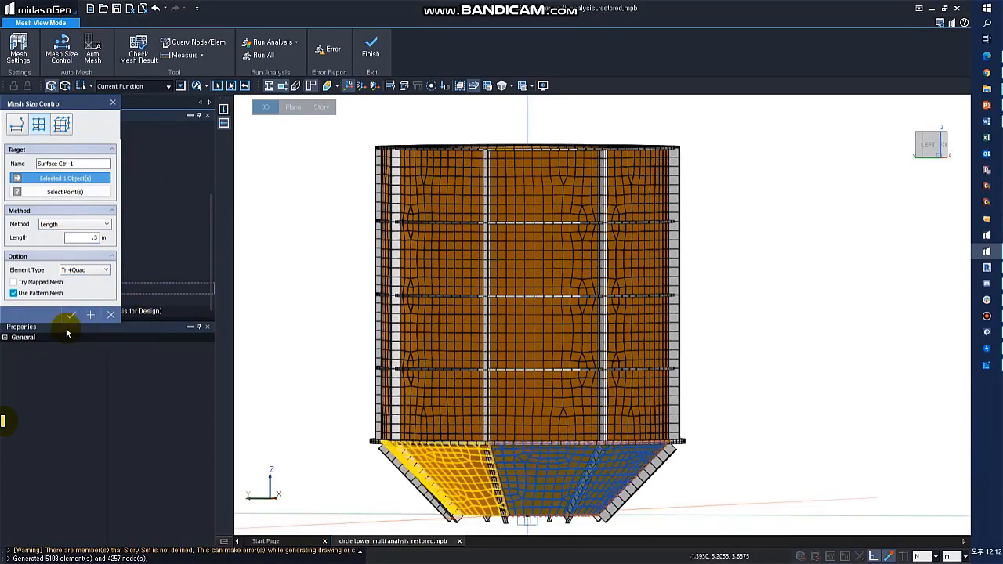
left_click(71, 321)
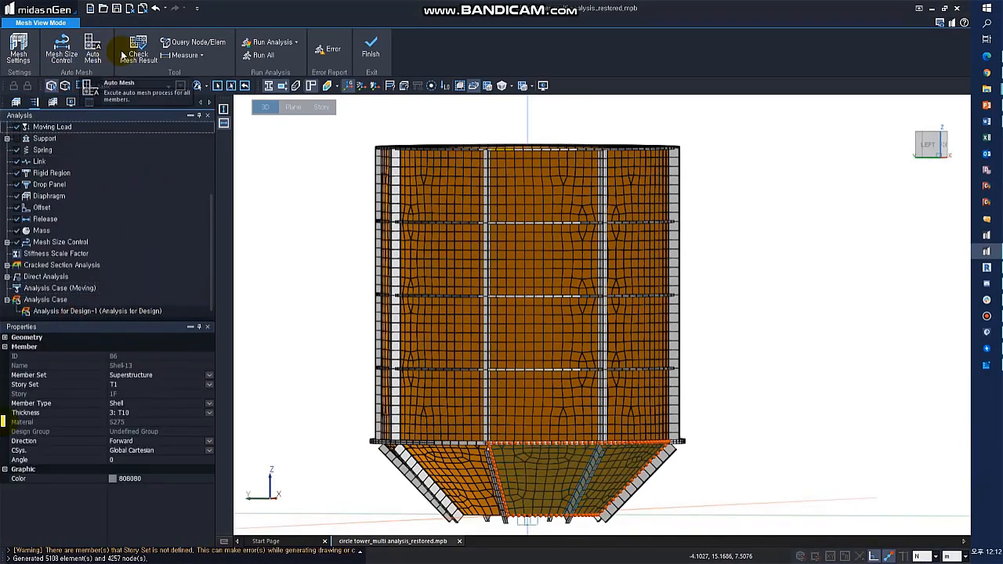
left_click(92, 48)
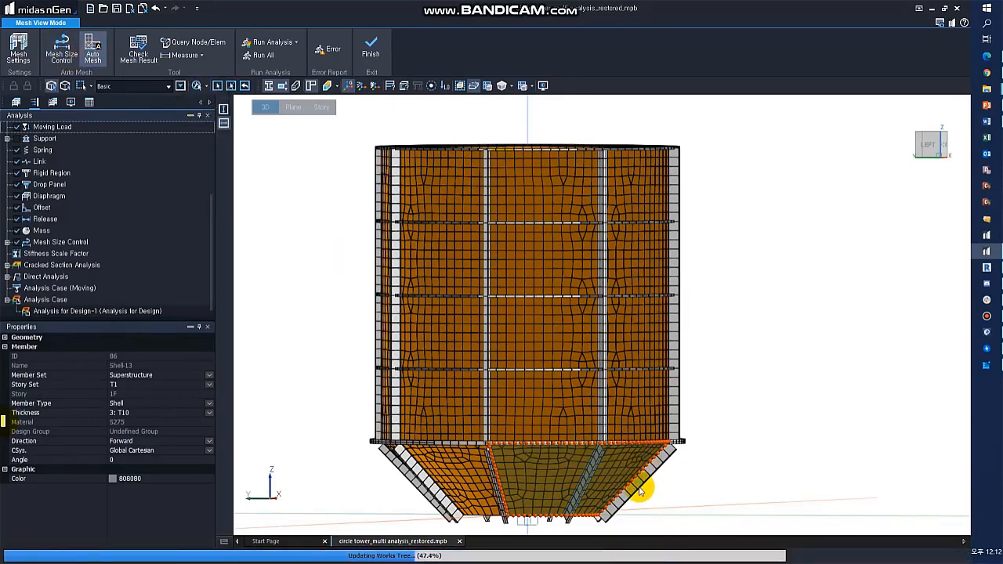
scroll(558, 490, "up", 3)
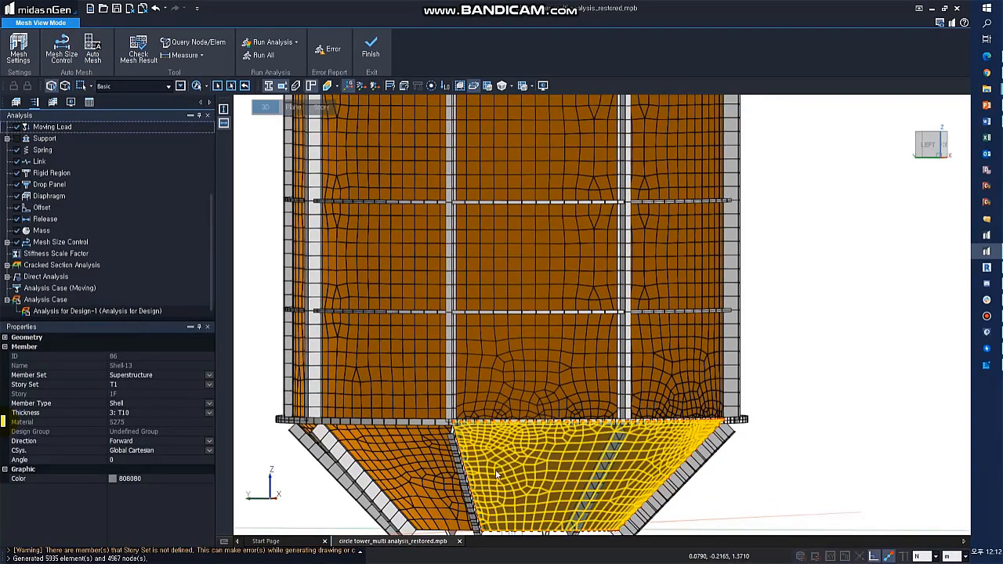
middle_click_drag(637, 397, 680, 322)
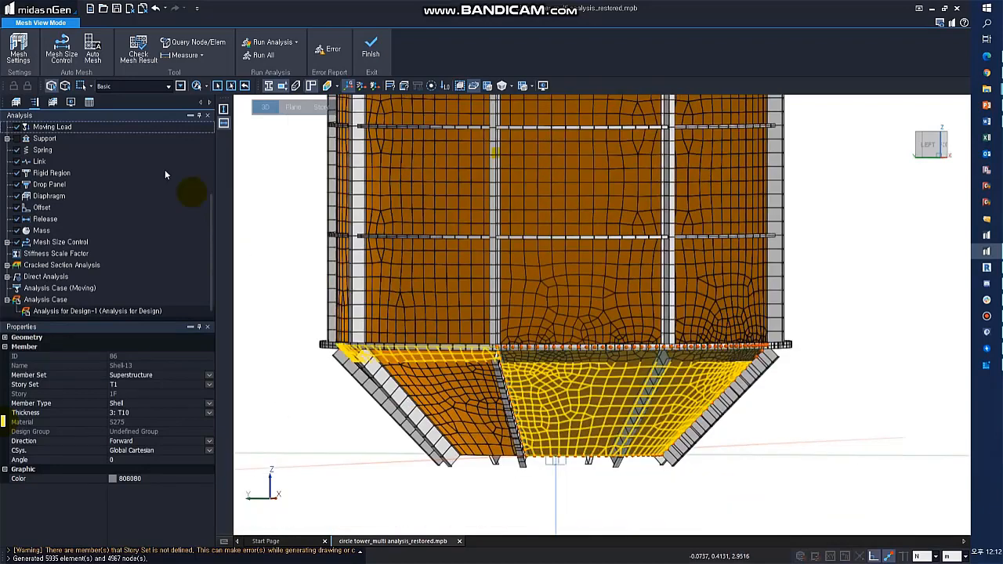
Step: Add an edge mesh size control by interval length to the vertical stiffener line on the tank wall and auto-mesh the model
left_click(58, 51)
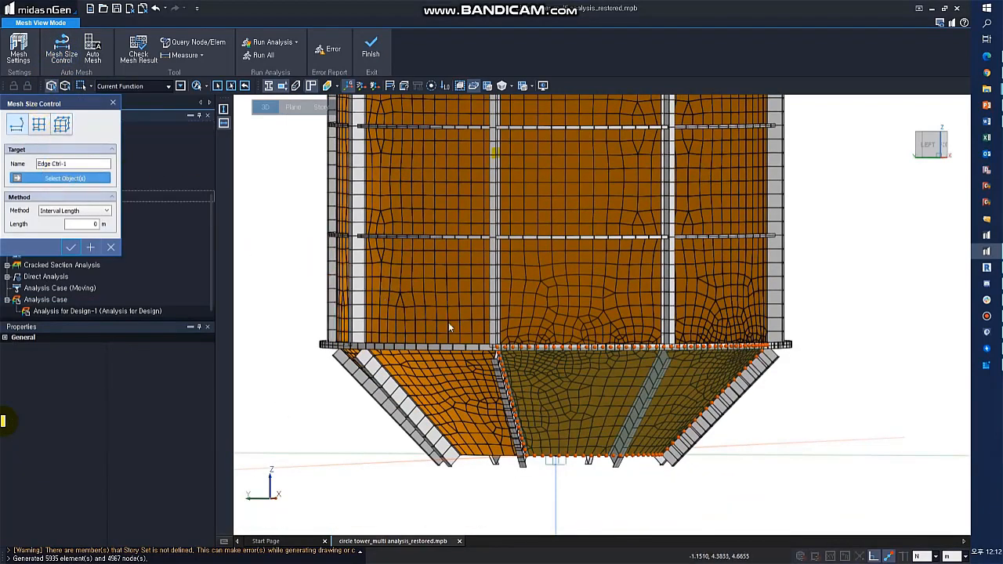
left_click(494, 303)
left_click(497, 215)
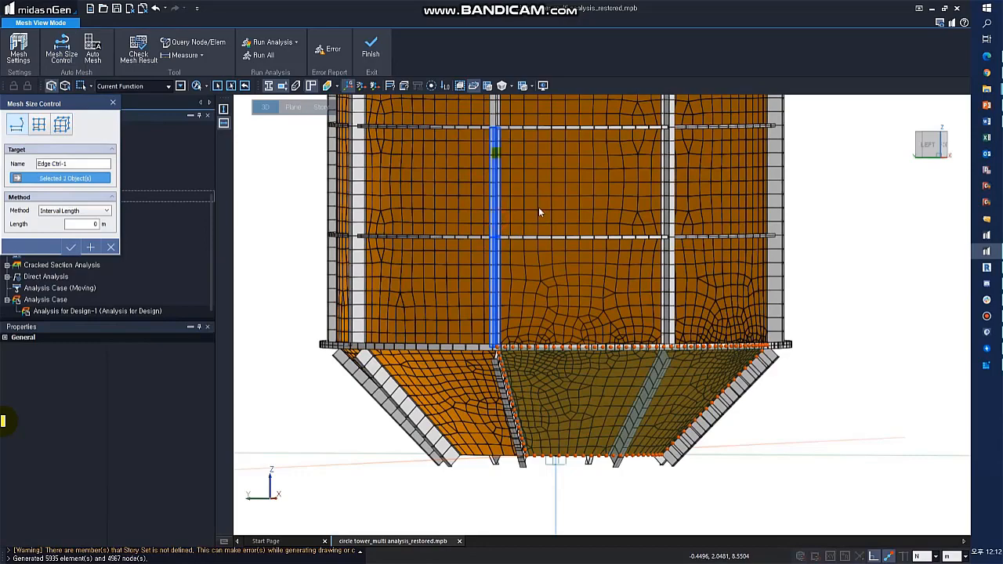
middle_click_drag(539, 207, 505, 283)
left_click(482, 200)
left_click(483, 130)
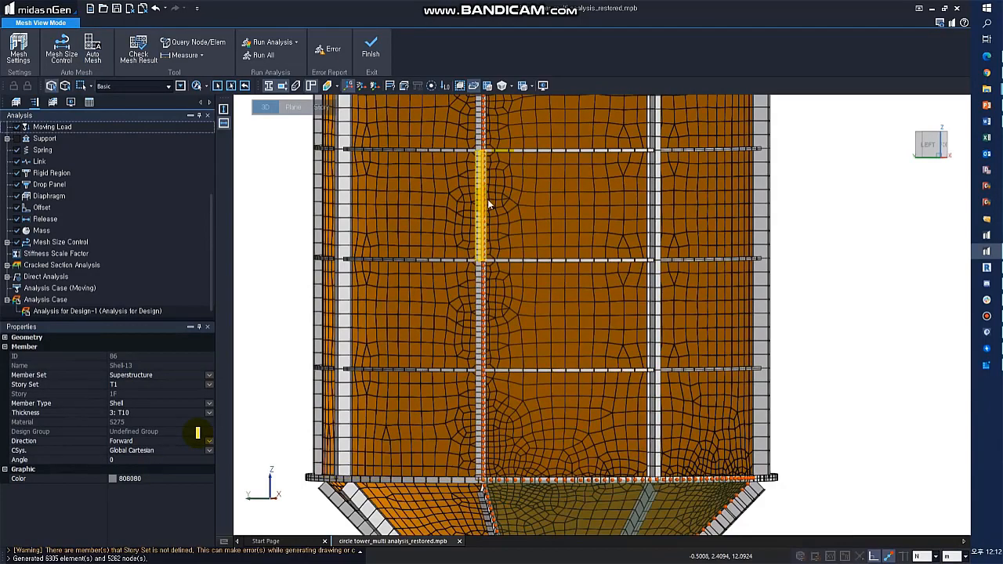
middle_click_drag(592, 227, 468, 370)
middle_click_drag(558, 314, 520, 356, "ctrl")
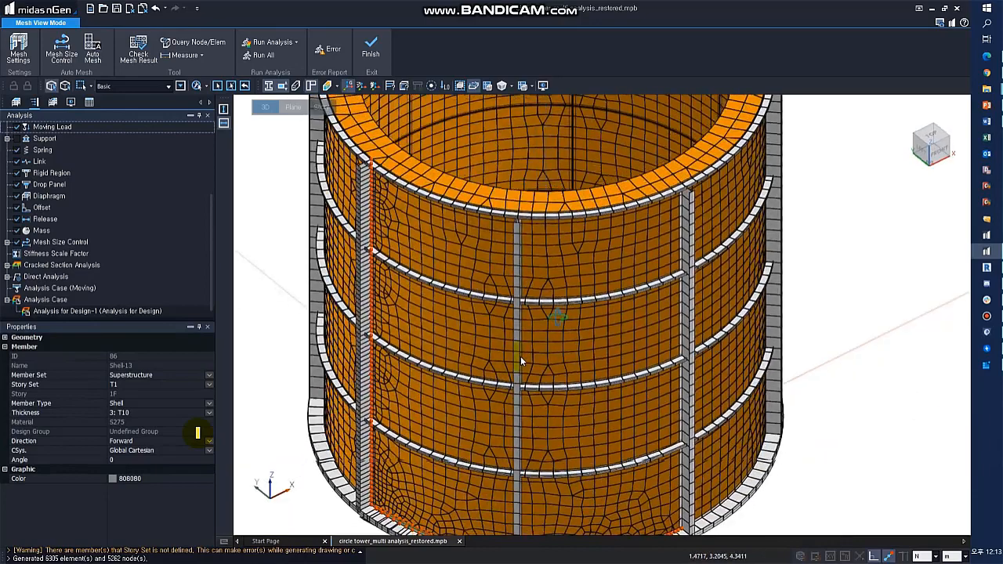
scroll(521, 356, "down", 1)
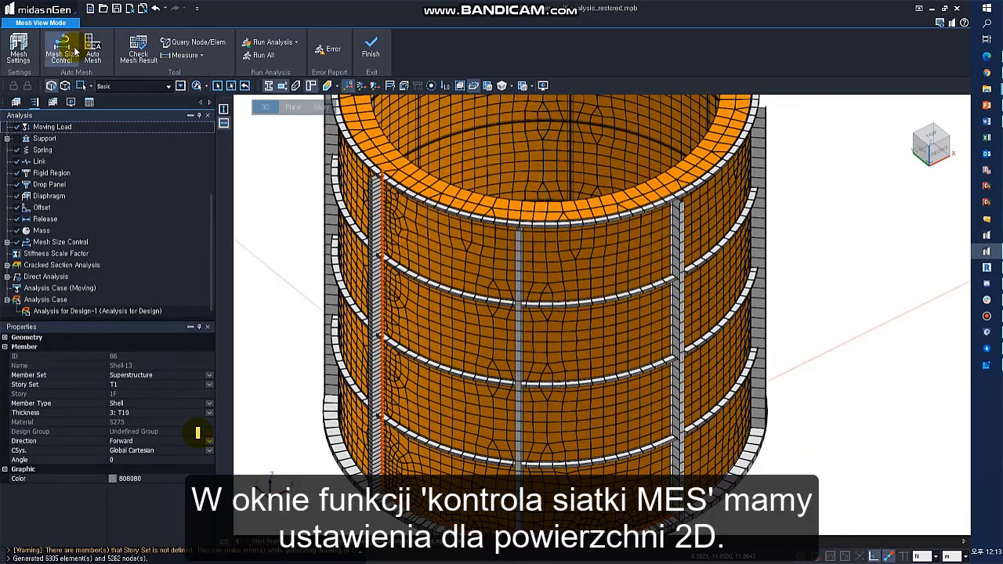
Step: Add a surface mesh size control with a length of 2 m to one curved wall panel between two ring beams and auto-mesh again
left_click(62, 51)
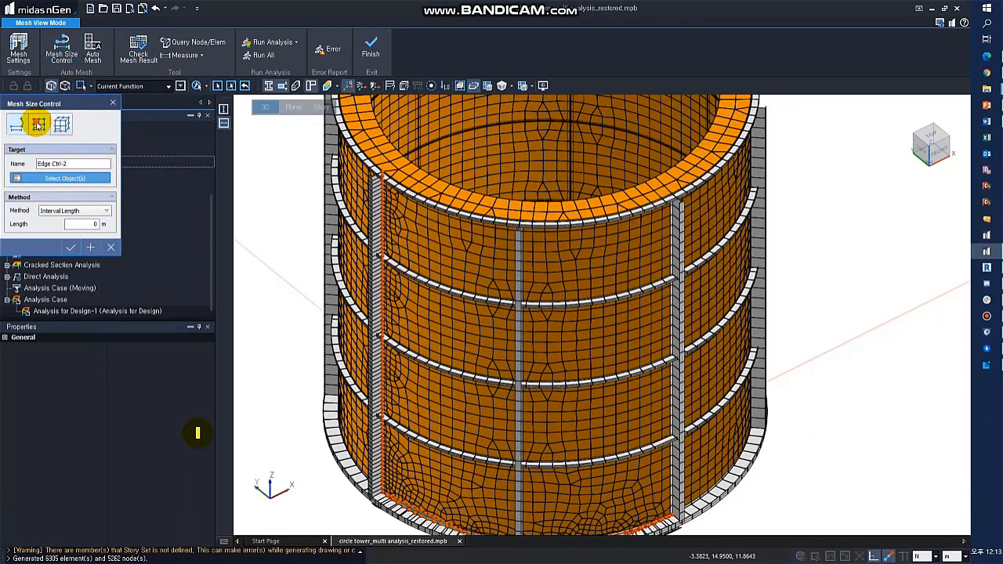
left_click(38, 124)
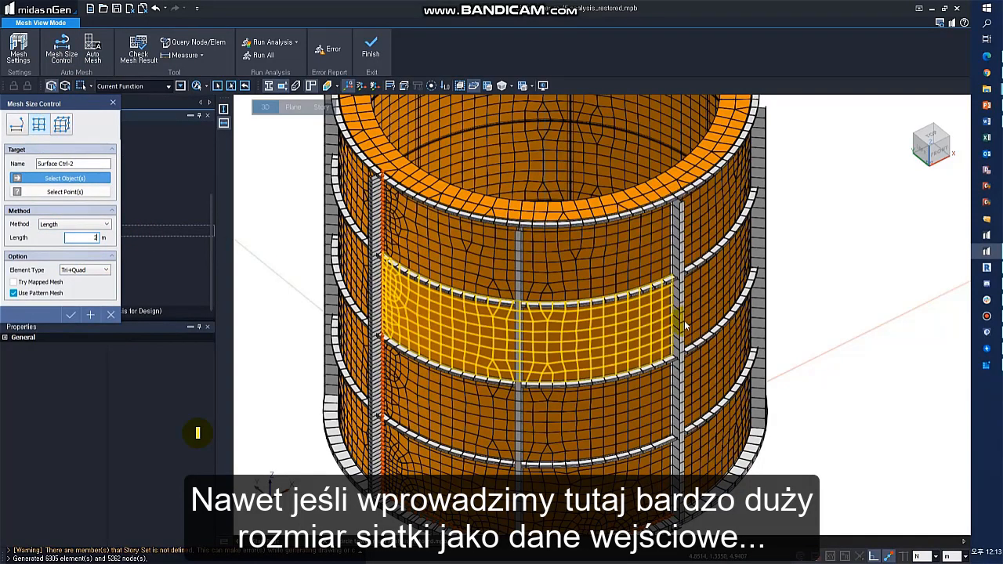
left_click(711, 311)
left_click(71, 314)
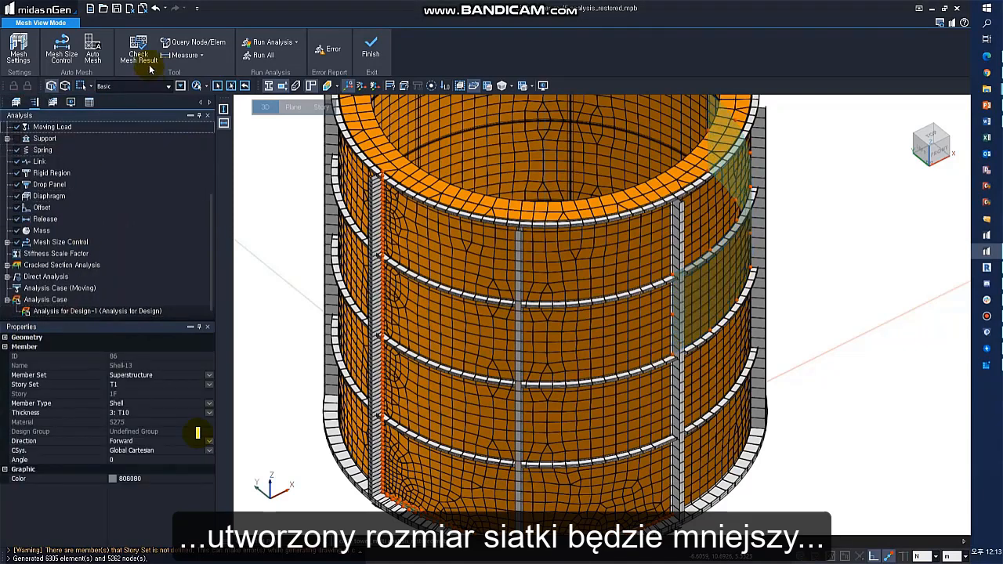
left_click(94, 52)
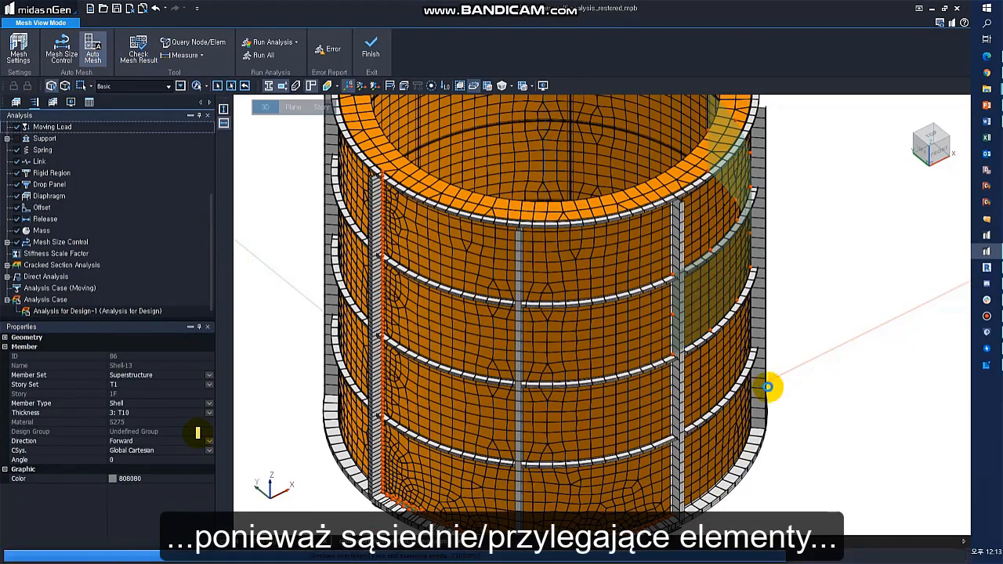
middle_click_drag(770, 392, 706, 362)
middle_click_drag(685, 327, 565, 437)
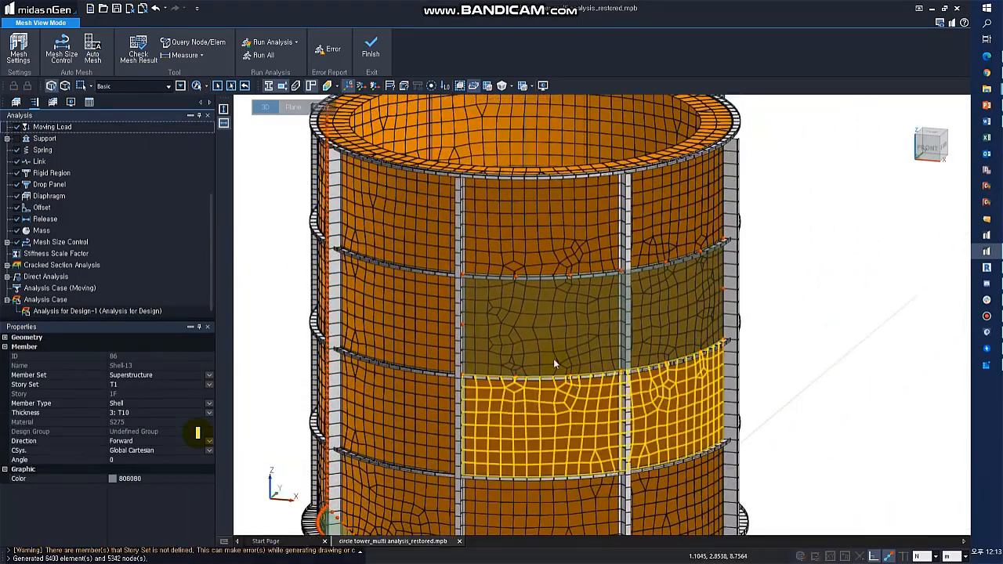
Step: Replace the same wall panel's surface mesh size control with one of a much smaller length and auto-mesh the model
left_click(546, 351)
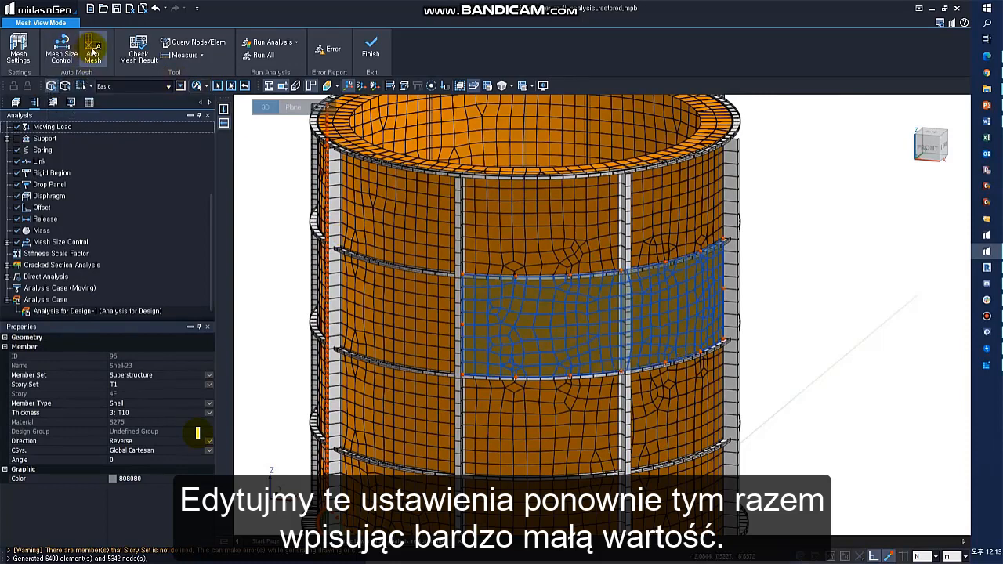
left_click(63, 49)
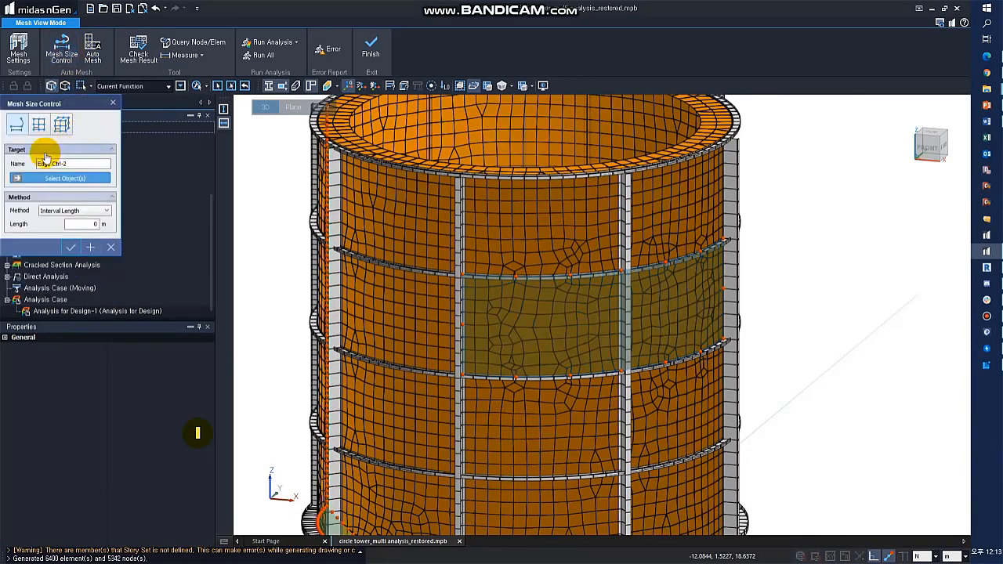
left_click(39, 126)
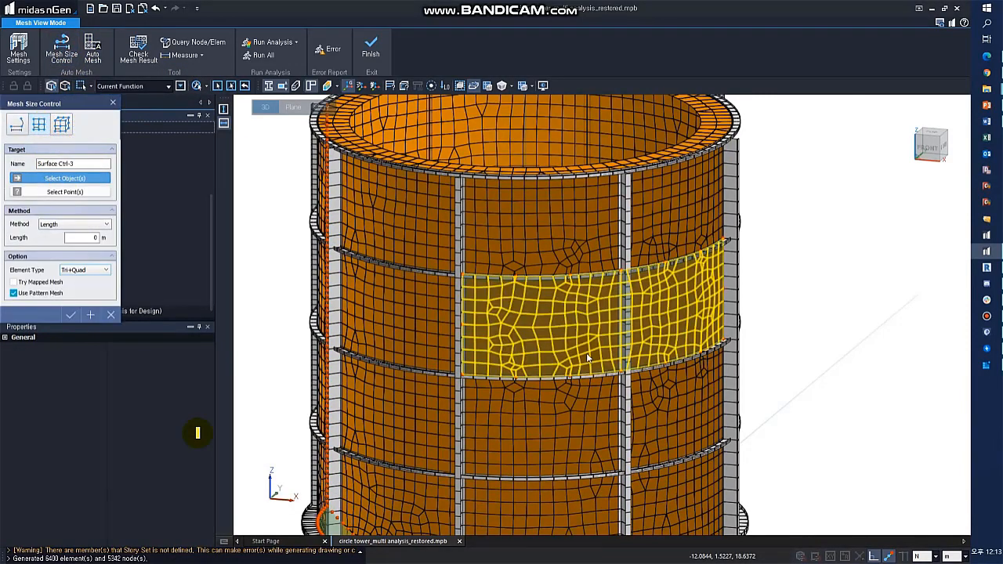
left_click(98, 238)
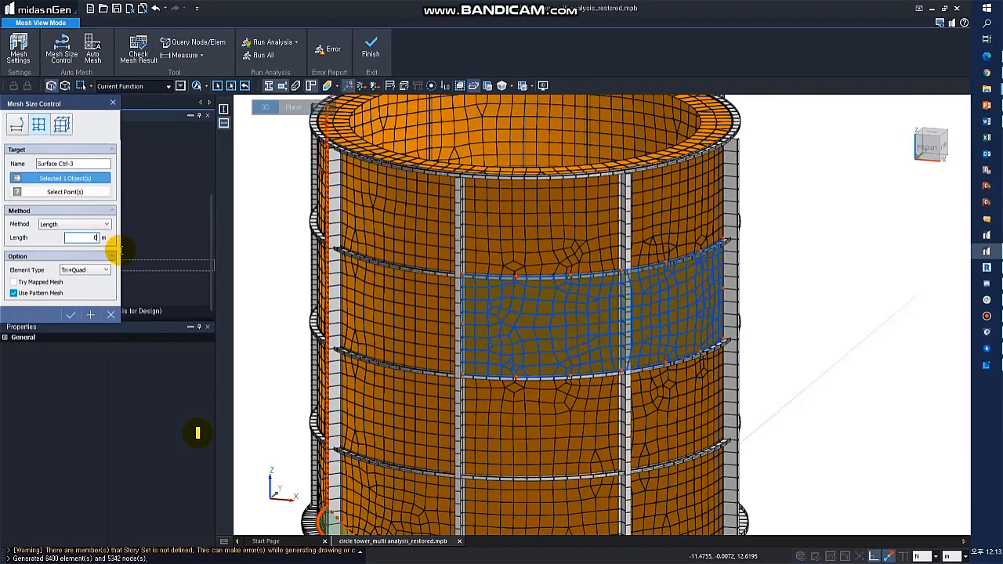
left_click(71, 315)
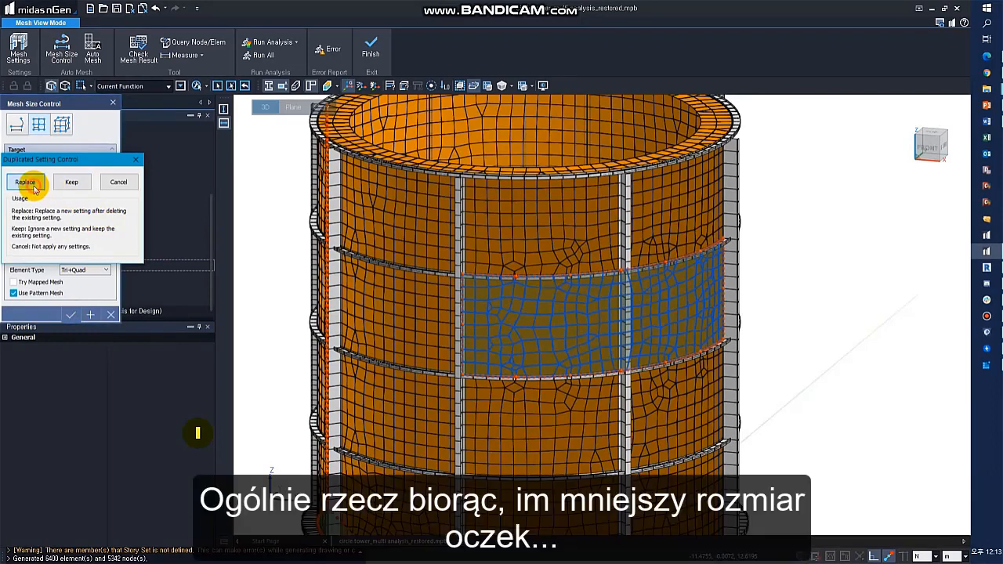
left_click(31, 181)
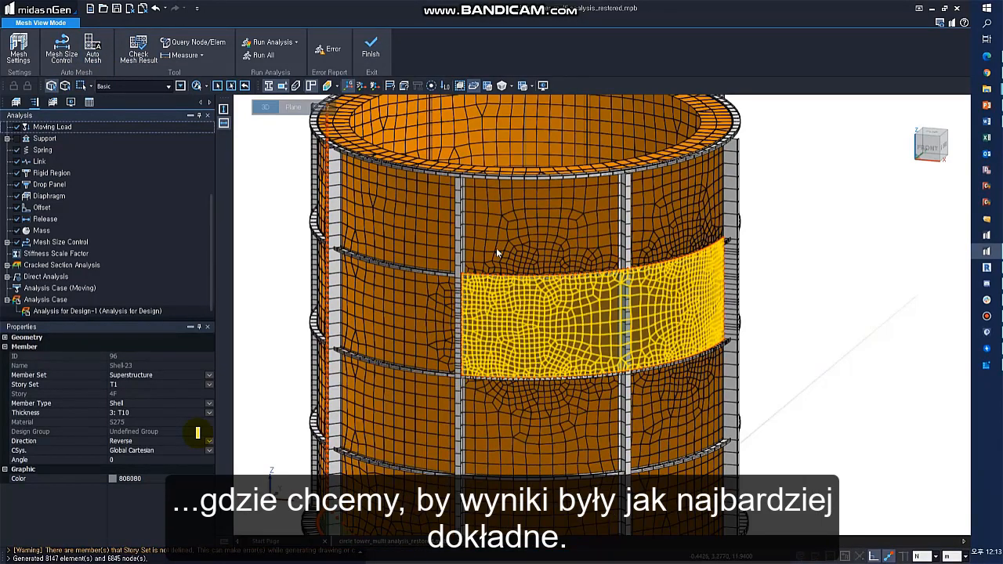
Step: Run Analysis for Design-1 and display the LIVE LOAD Displacement-XYZ contour on the deformed shape to examine the refined wall panel
left_click(277, 45)
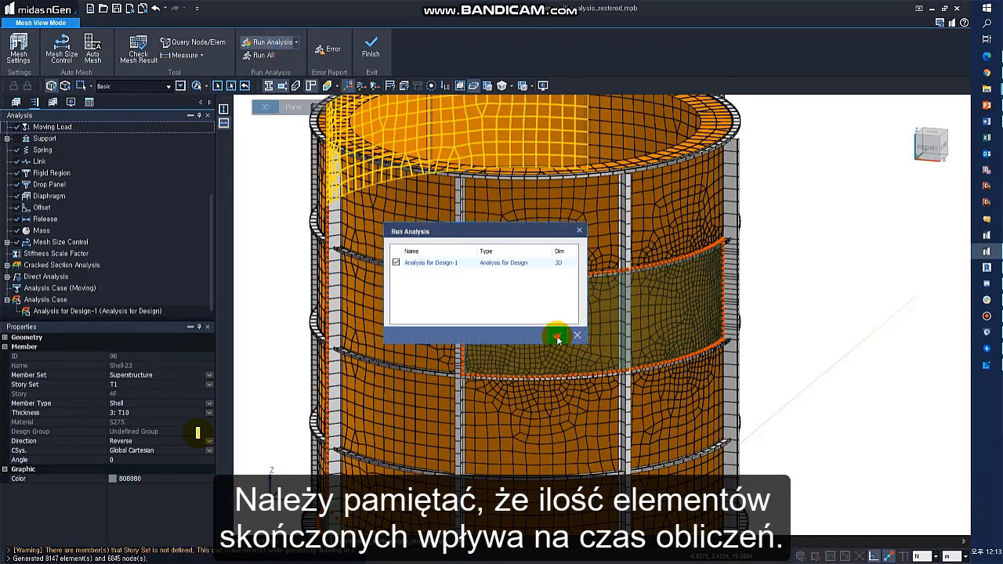
left_click(557, 337)
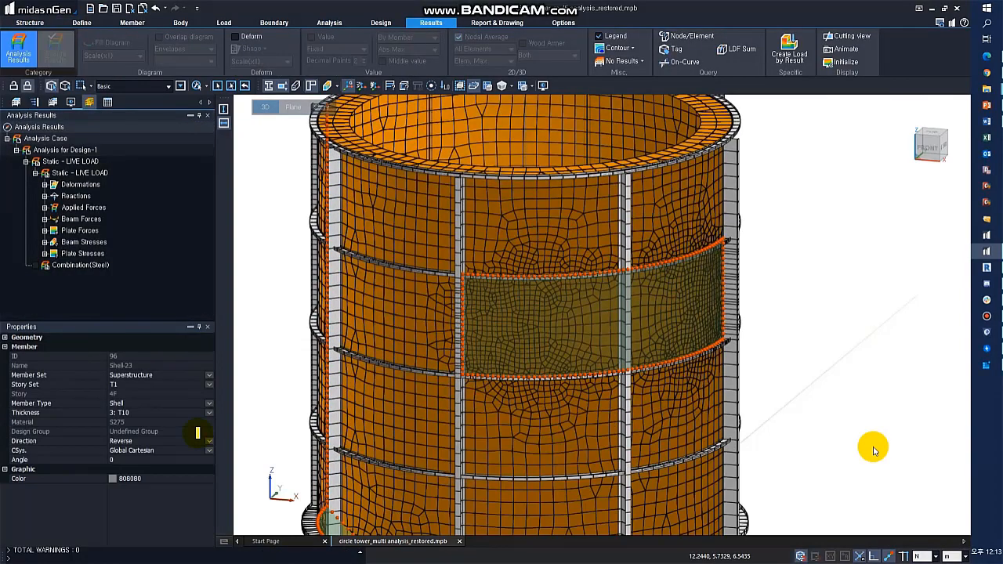
double_click(75, 186)
left_click(93, 197)
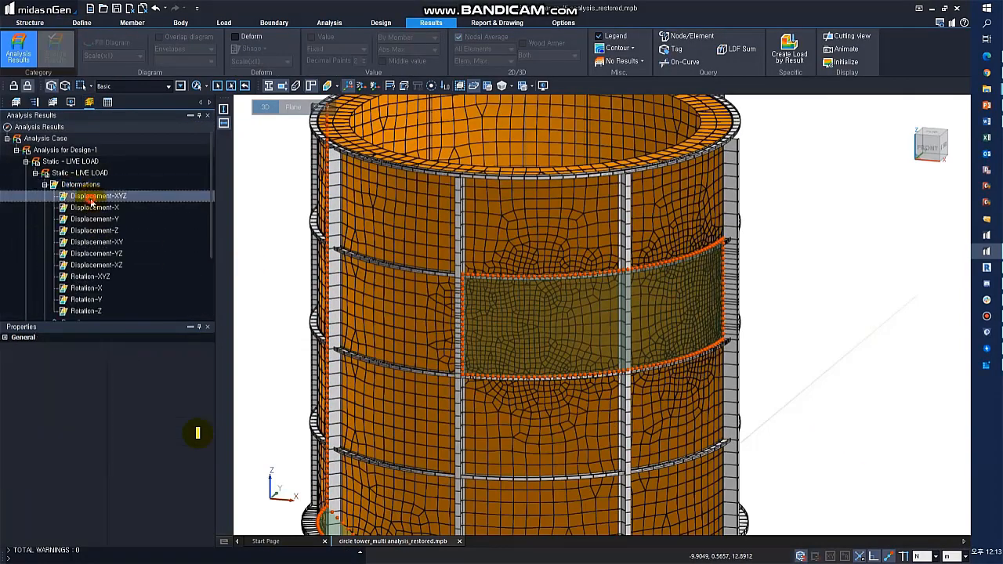
left_click(253, 38)
middle_click_drag(426, 285, 509, 400)
mouse_move(496, 395)
middle_mouse_down()
mouse_move(493, 376)
mouse_move(490, 394)
middle_mouse_up()
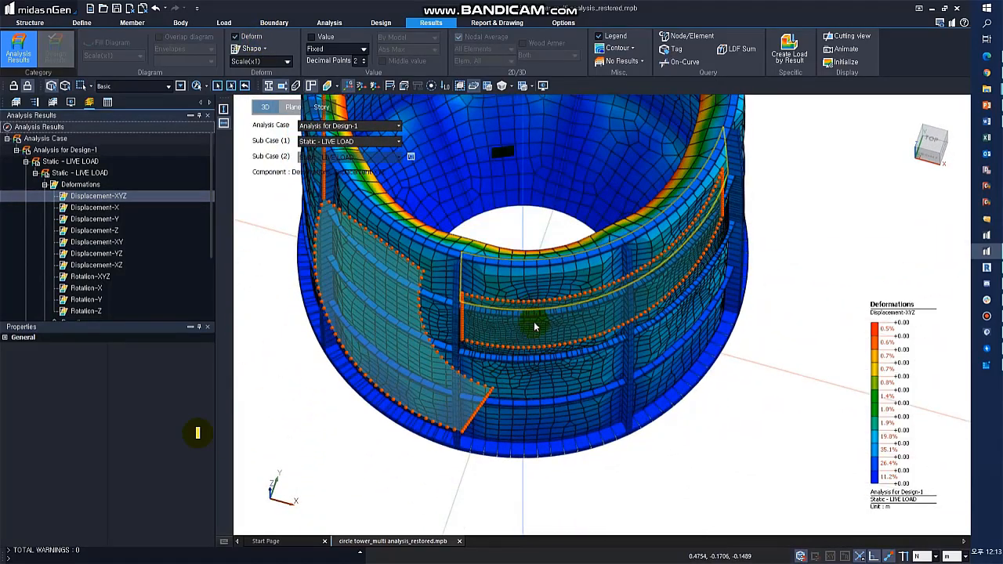
middle_click_drag(537, 321, 559, 379)
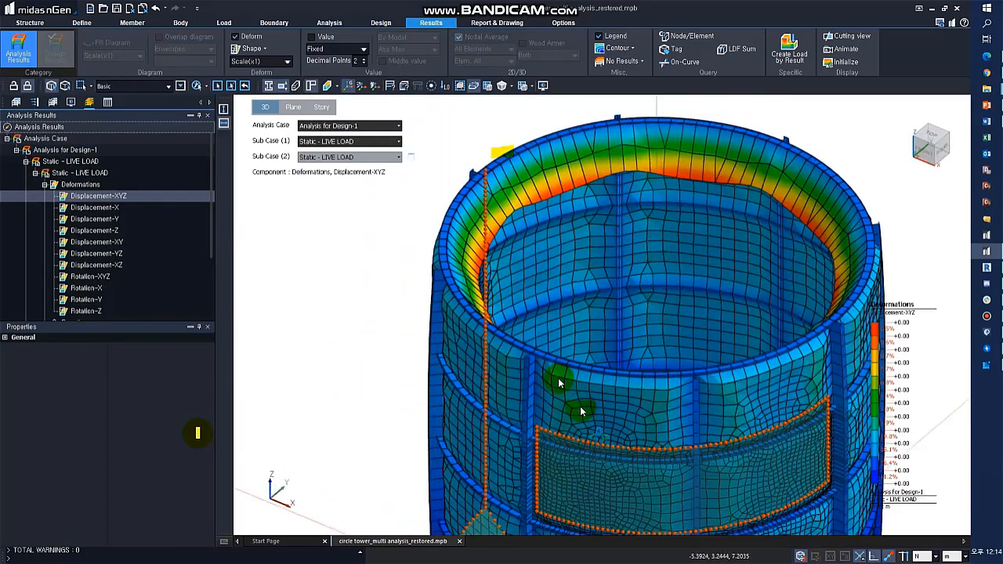